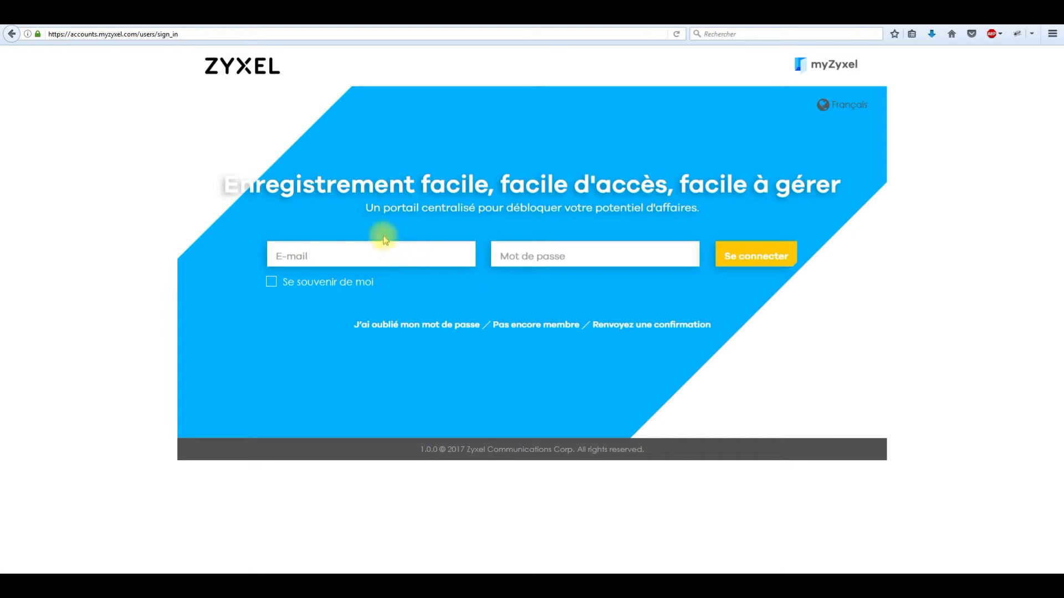
Sign in to the myZyxel portal with the account e-mail and password.
left_click(352, 252)
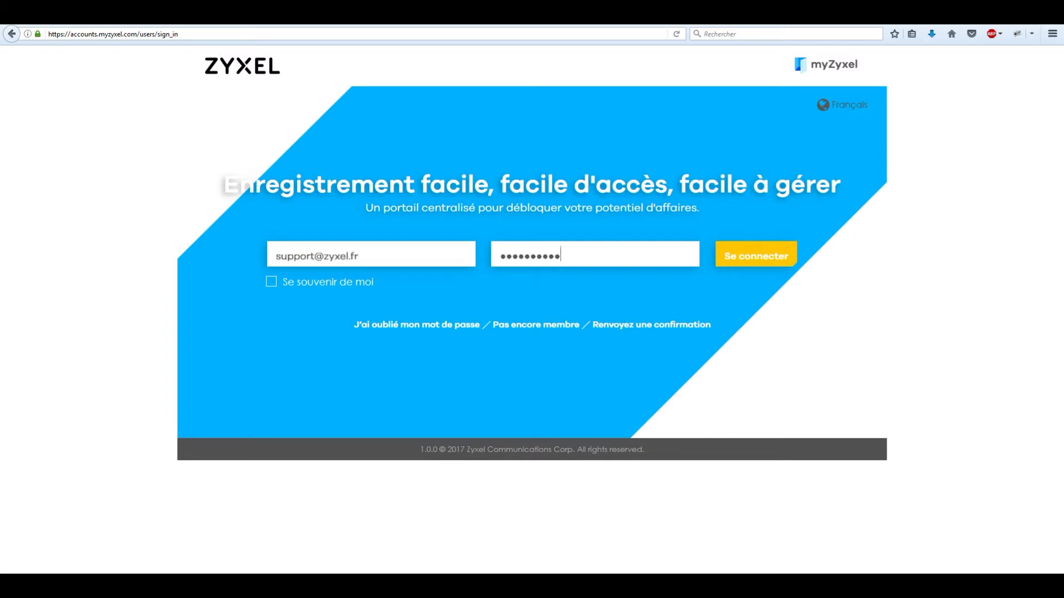
key("Return")
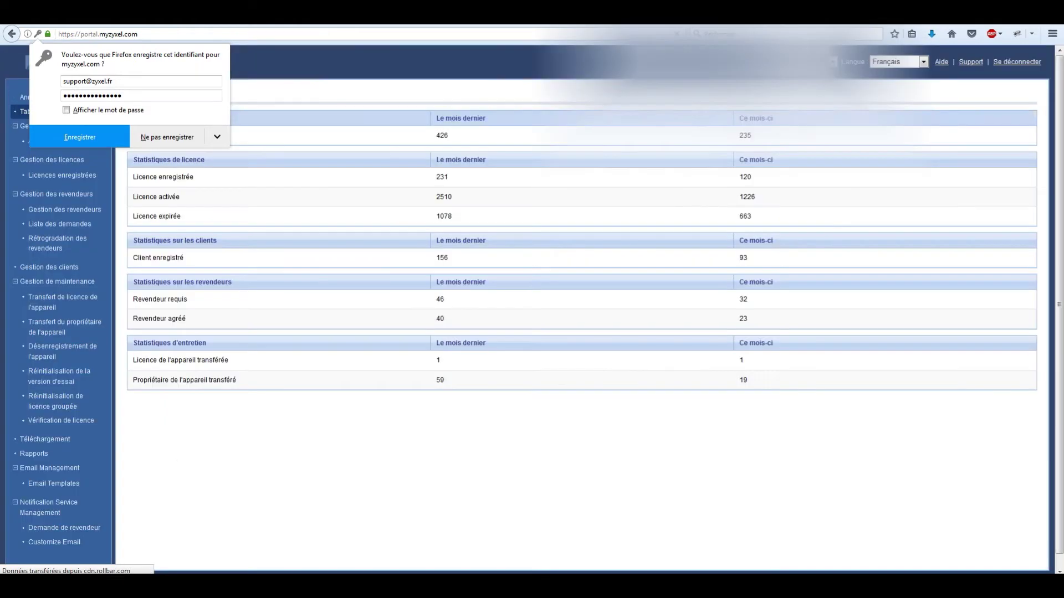
left_click(409, 431)
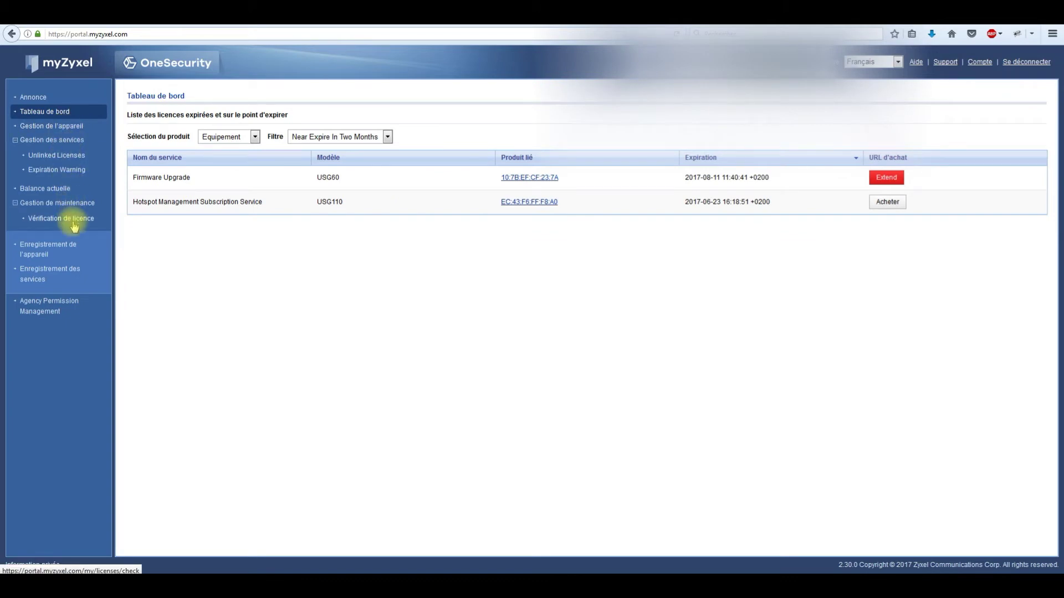
Open device registration and copy the serial number from the USG60W dashboard into the form's serial number field.
left_click(56, 251)
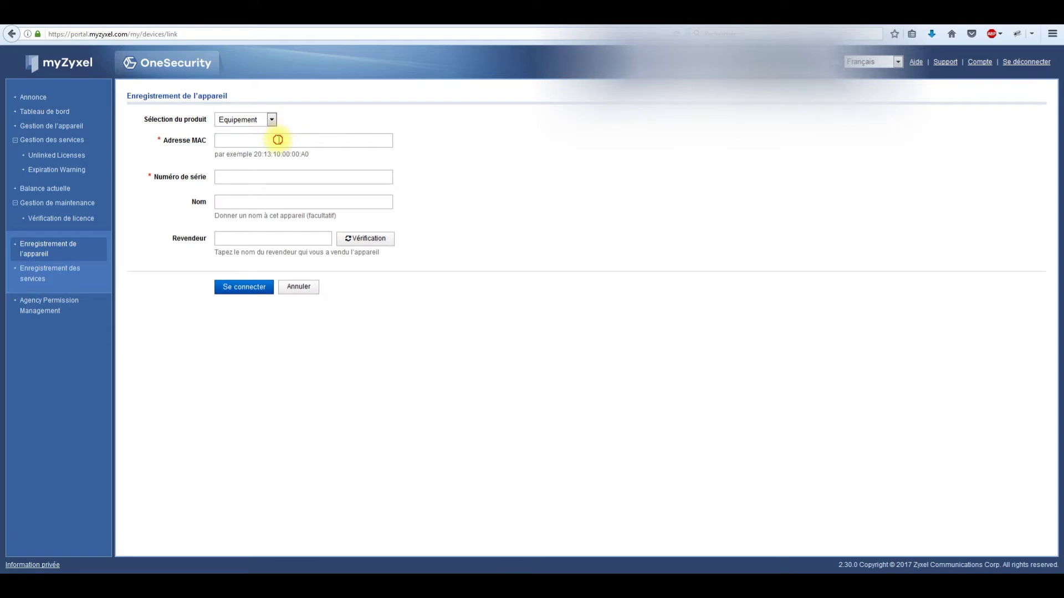
left_click(255, 203)
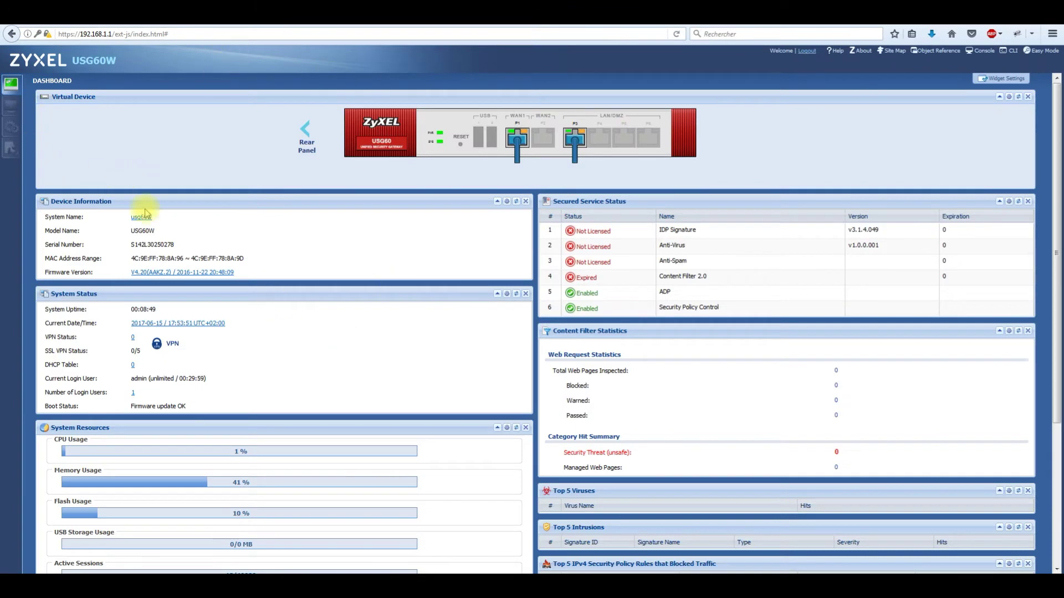
left_click_drag(130, 245, 170, 243)
key("ctrl+c")
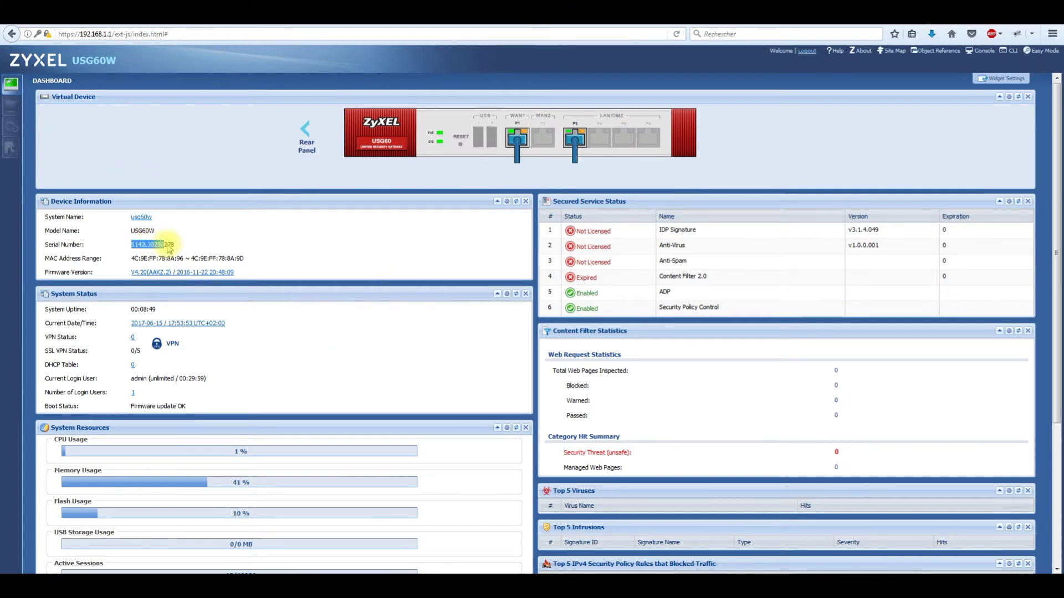
left_click(88, 10)
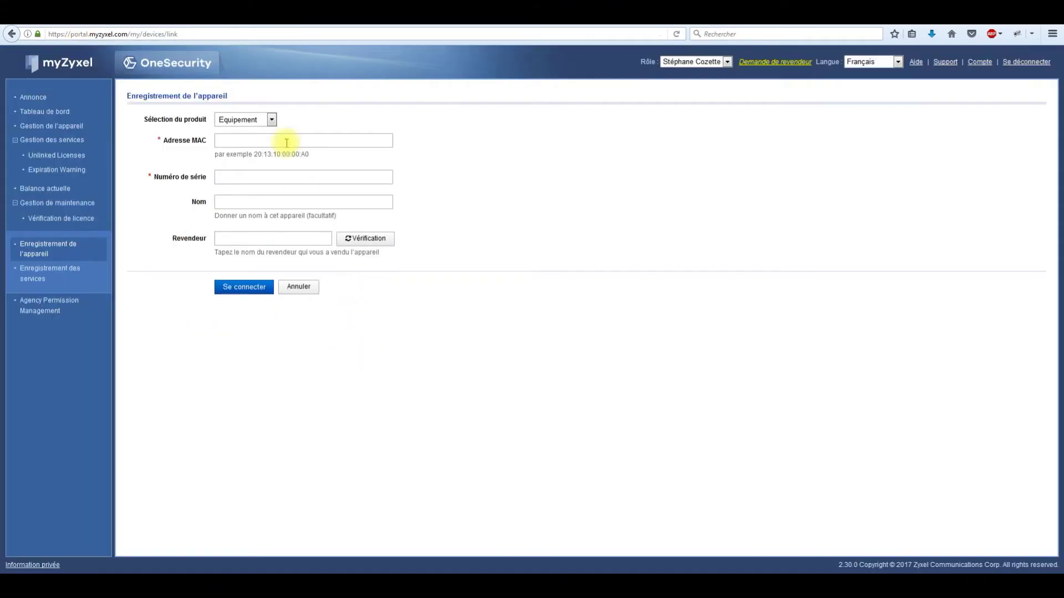
left_click(241, 176)
key("ctrl+v")
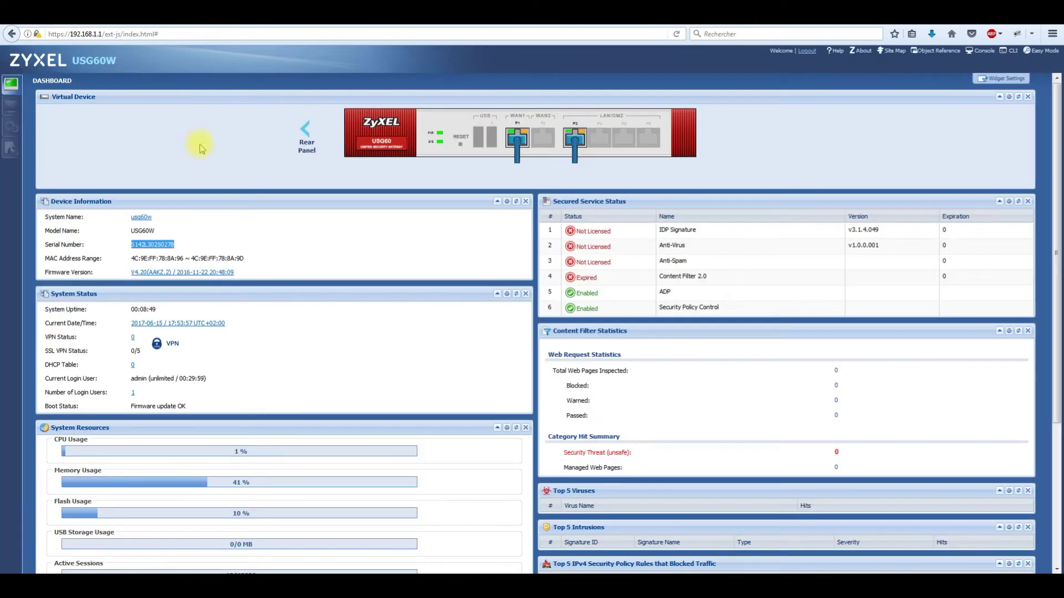
Copy the first MAC address of the range from the USG60W dashboard into the registration form.
left_click(200, 13)
left_click_drag(131, 258, 183, 260)
key("ctrl+c")
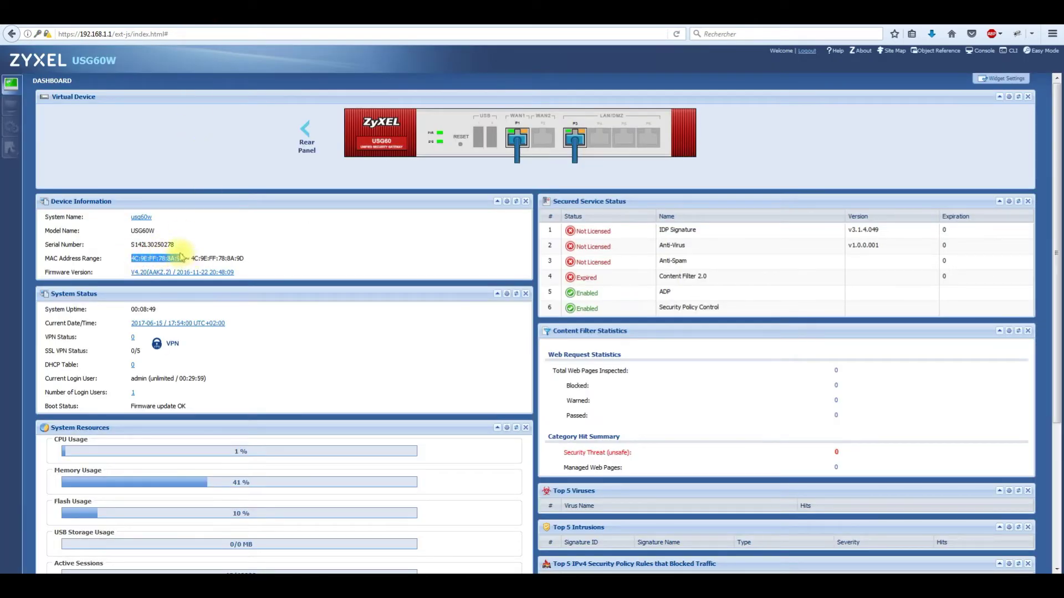
left_click(105, 13)
left_click(89, 23)
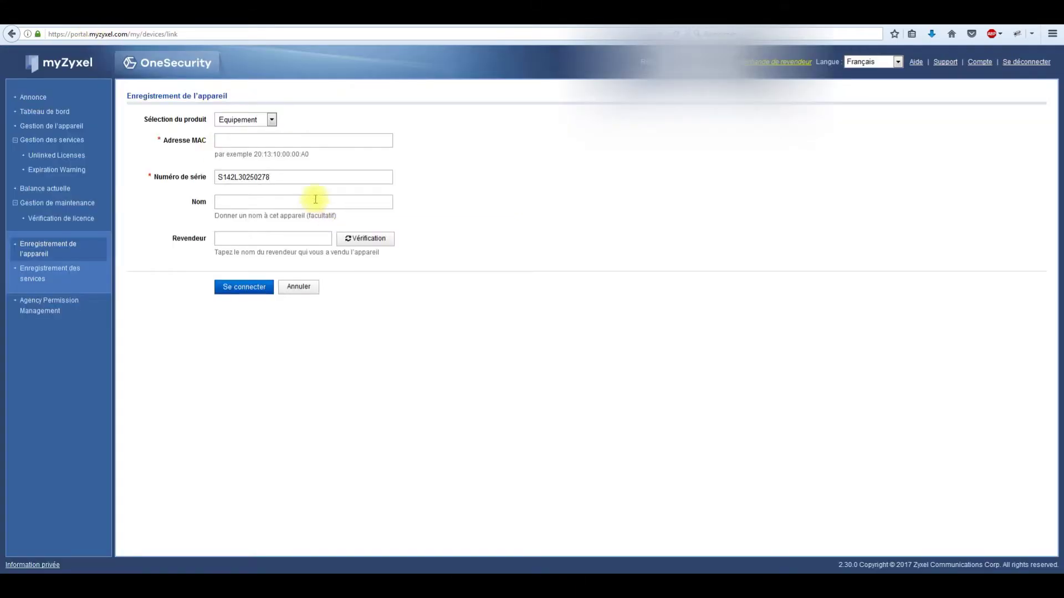
left_click(250, 146)
key("ctrl+v")
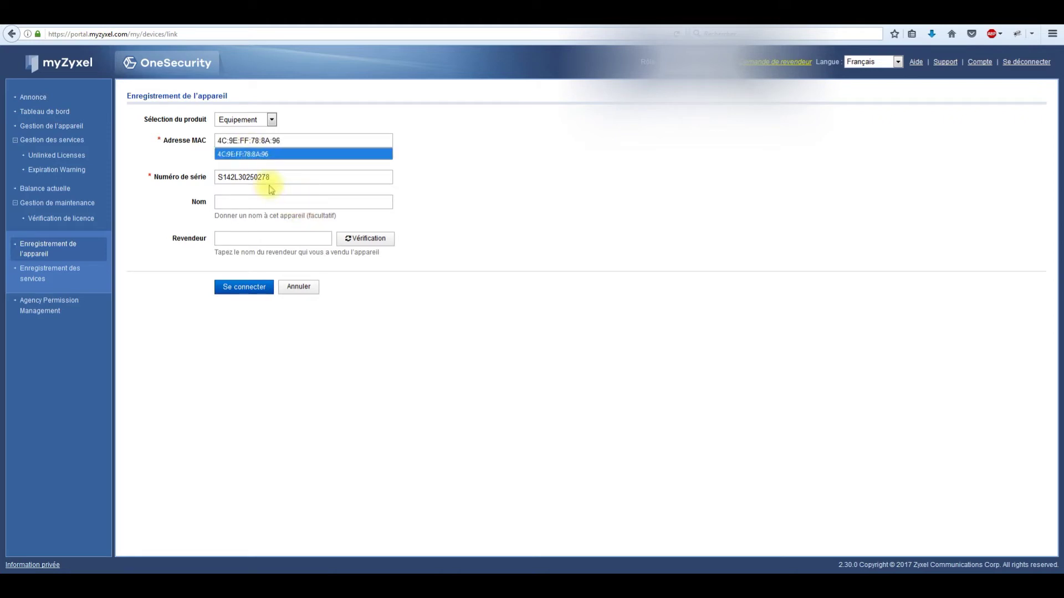
Name the device USG60W, submit its registration, and close the security service activation dialog without activating further services.
left_click(253, 199)
type("USG60W")
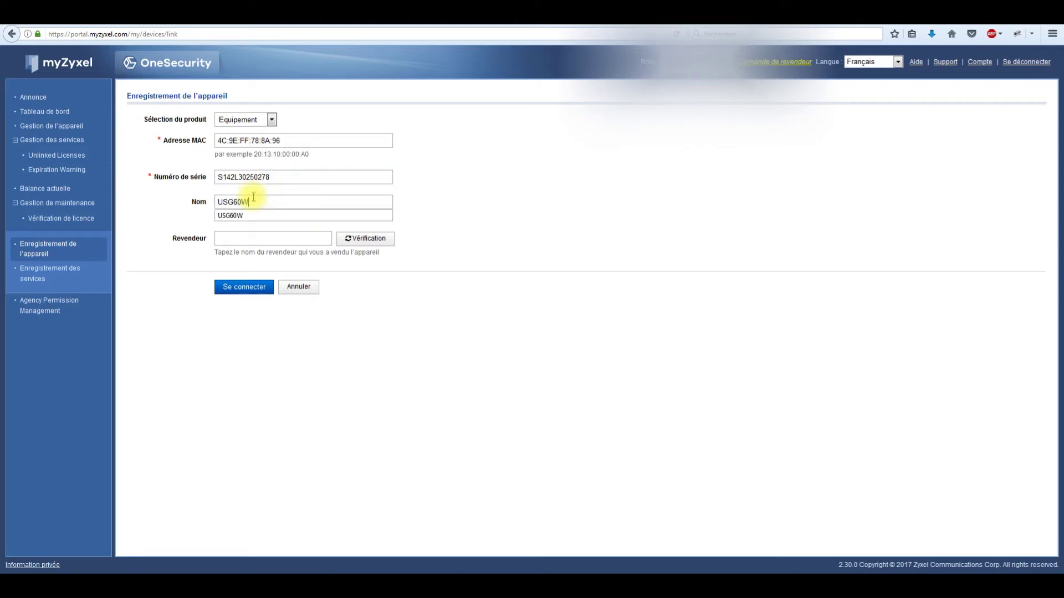
left_click(231, 285)
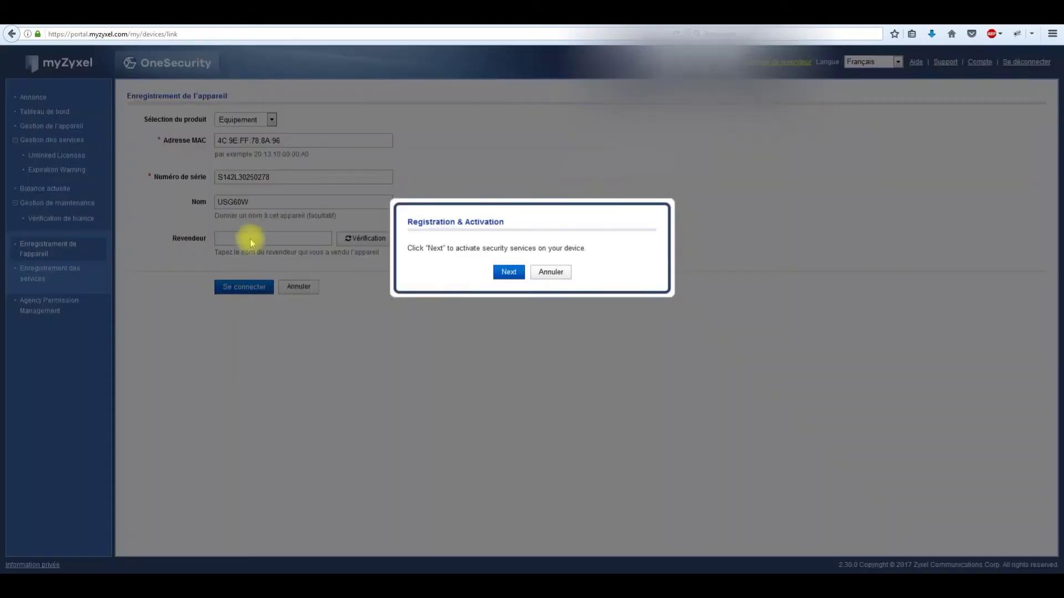
left_click(504, 272)
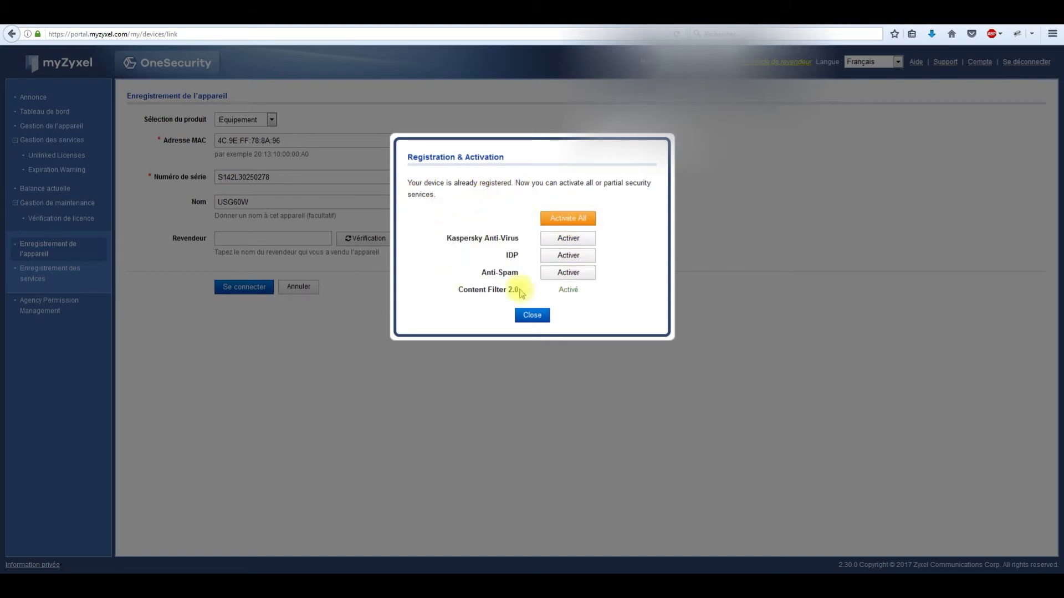
left_click(531, 316)
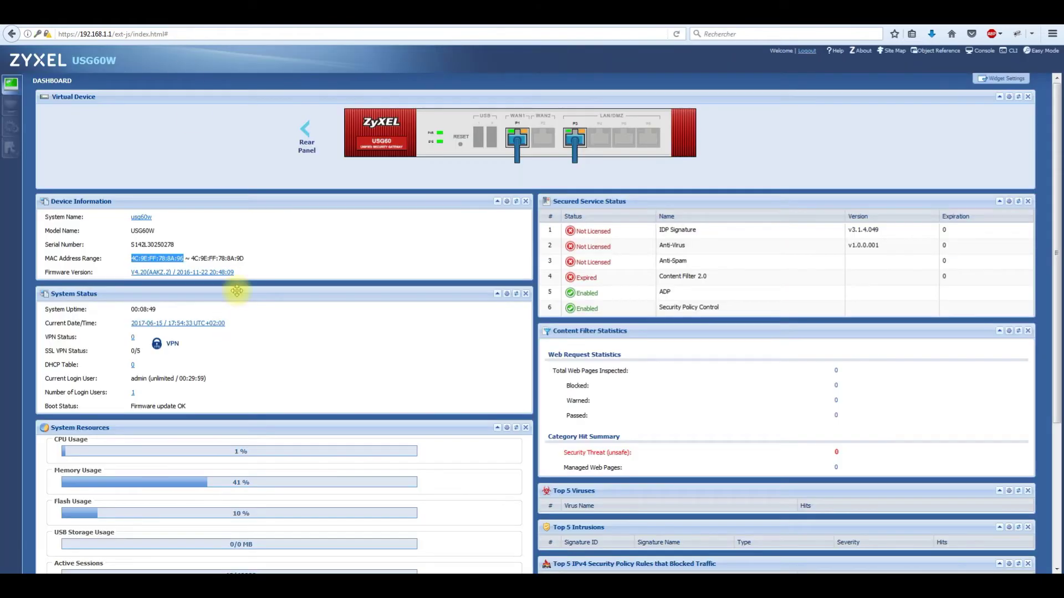
Examine the firmware version in the device information of the USG60W dashboard.
left_click(246, 254)
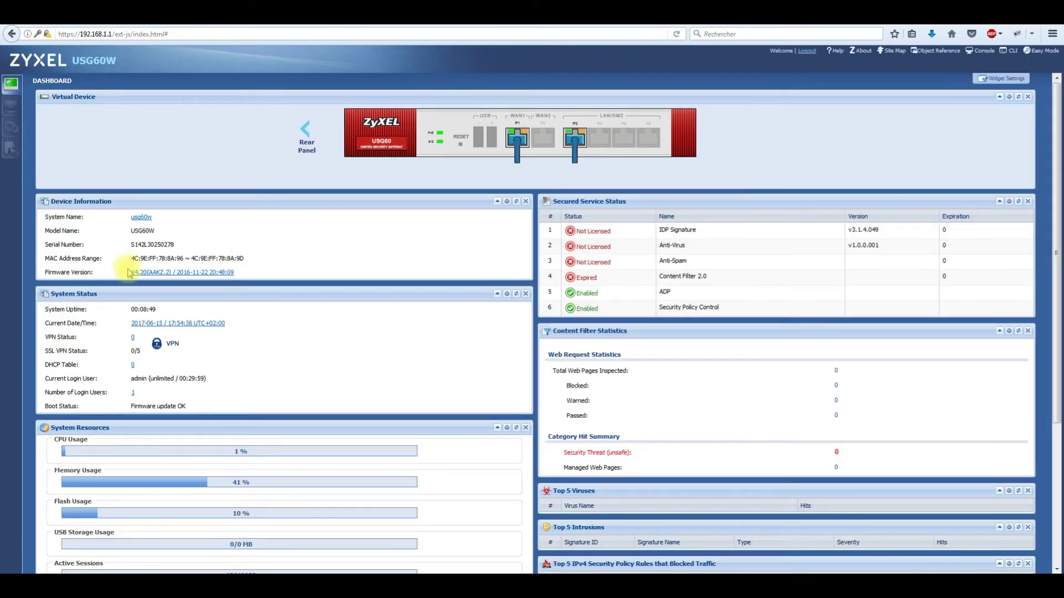
left_click_drag(123, 275, 168, 279)
left_click(183, 257)
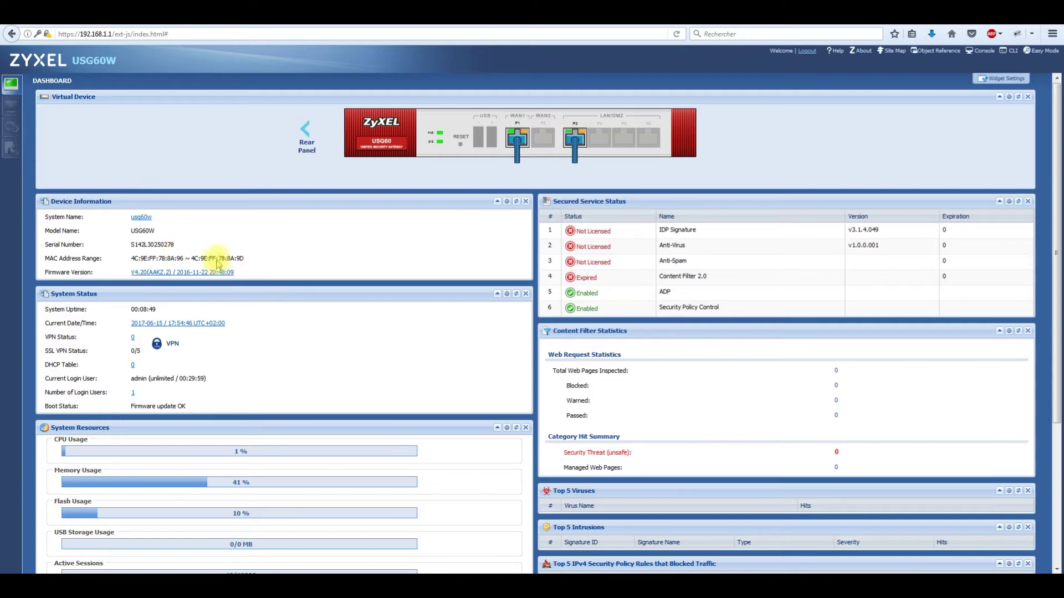
Open the firmware management settings and check the cloud for the latest firmware version.
left_click(11, 147)
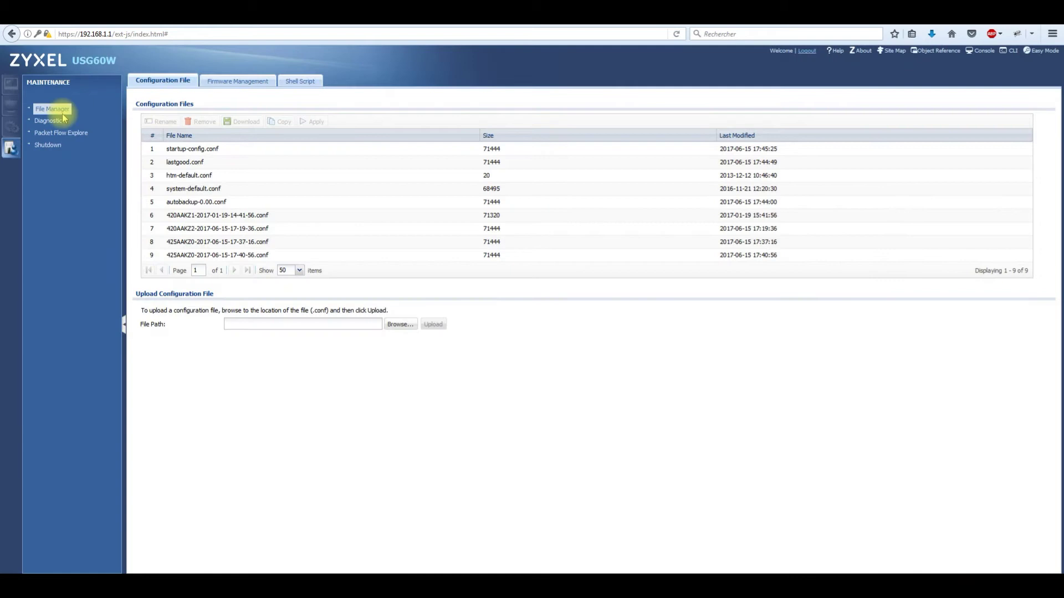
left_click(244, 82)
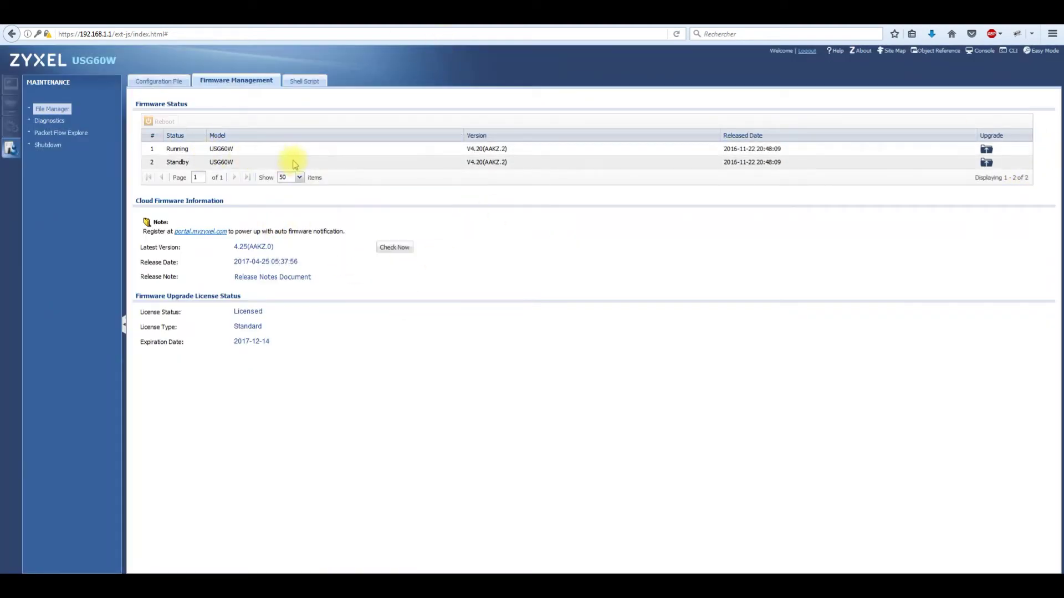
left_click(404, 248)
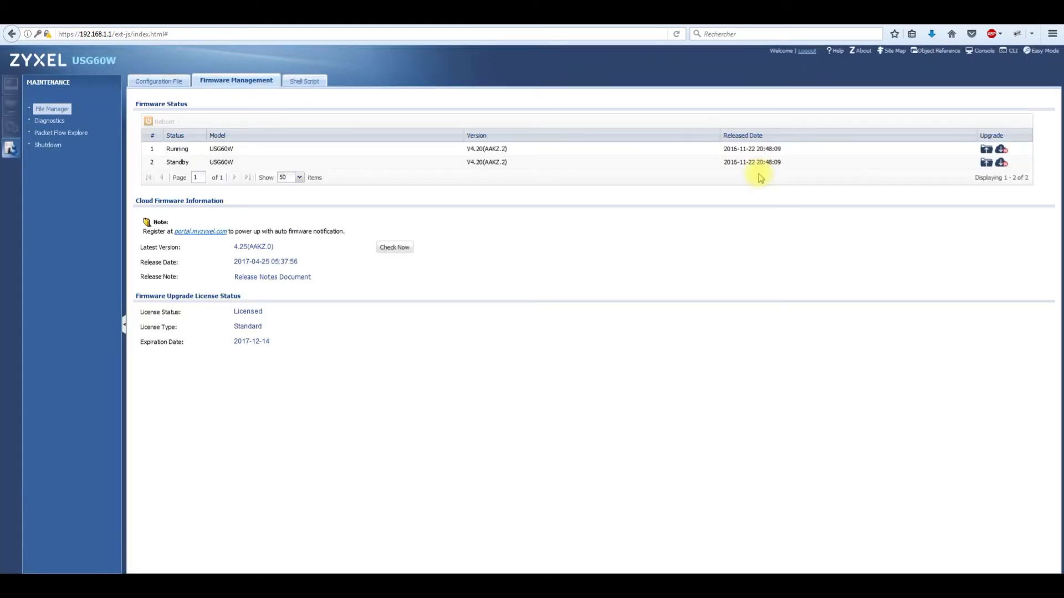
left_click(1001, 149)
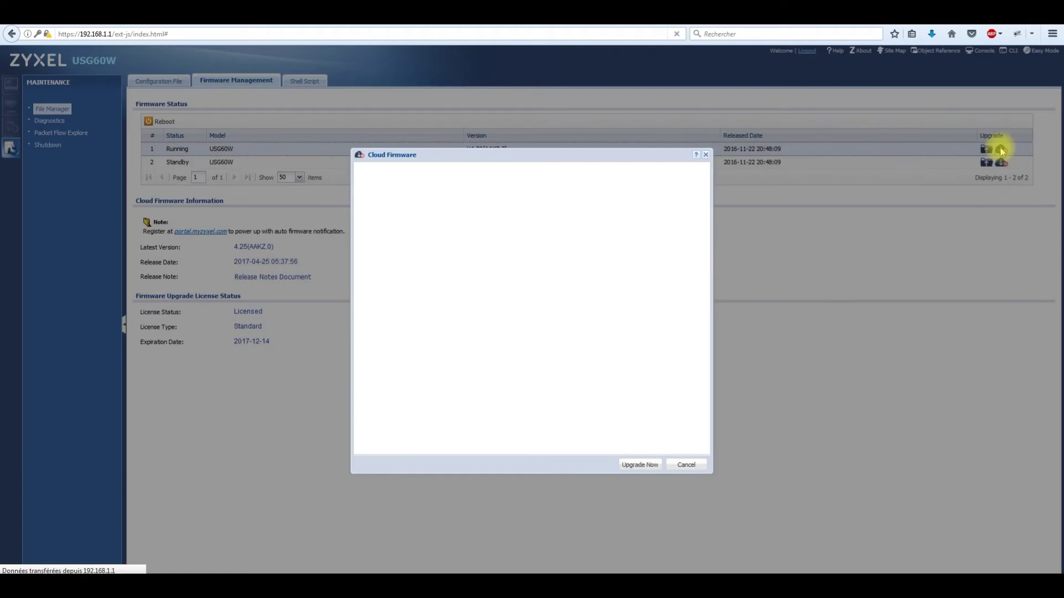
left_click(699, 465)
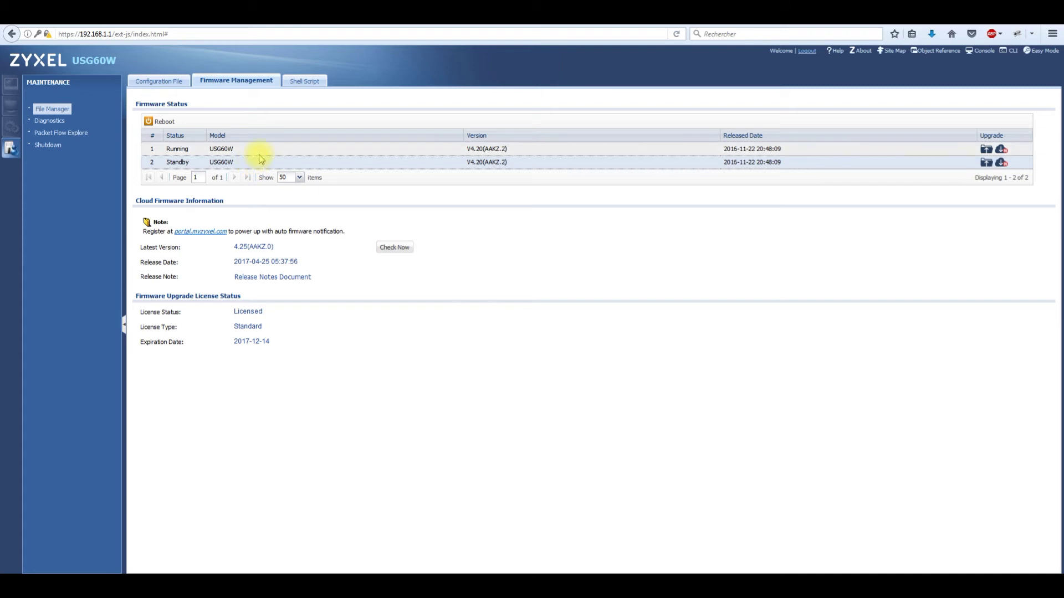
left_click(477, 166)
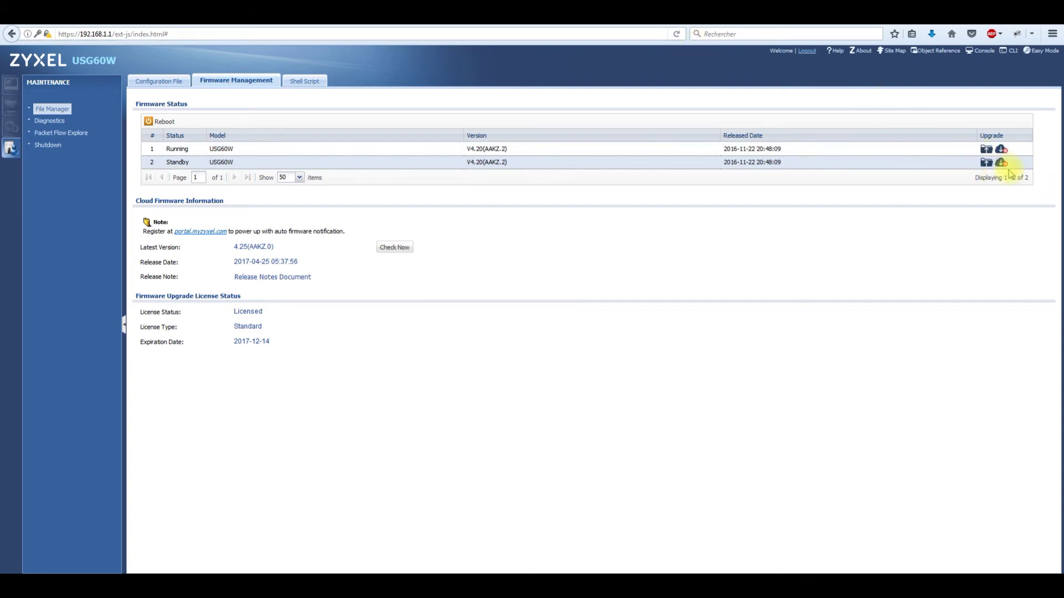
Review the ZLD 4.25 release notes and start the cloud firmware upgrade of the standby partition, accepting the device reboot.
left_click(1000, 149)
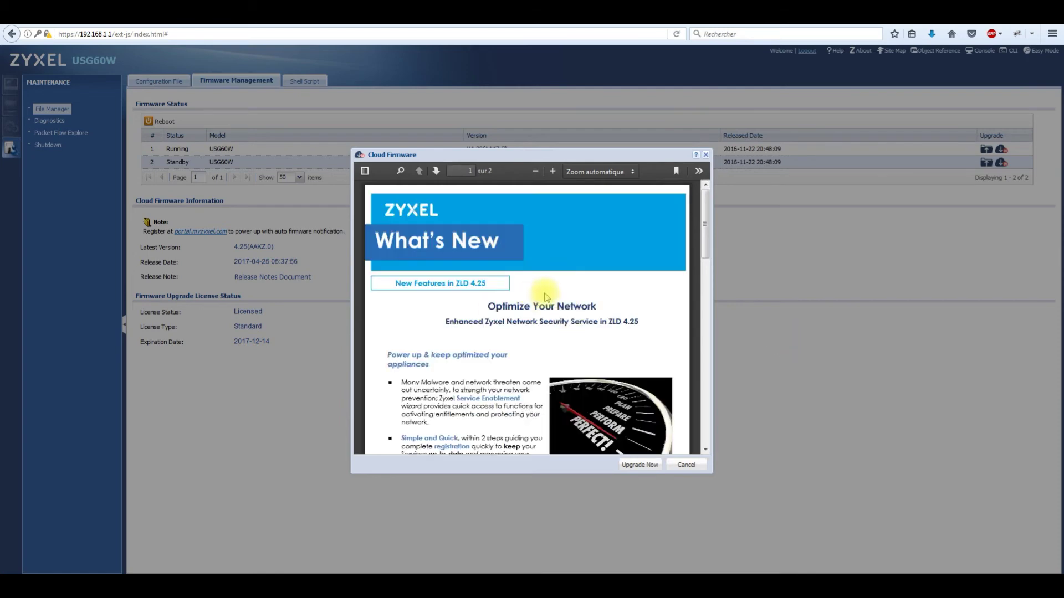
scroll(509, 283, "down", 8)
scroll(505, 296, "down", 5)
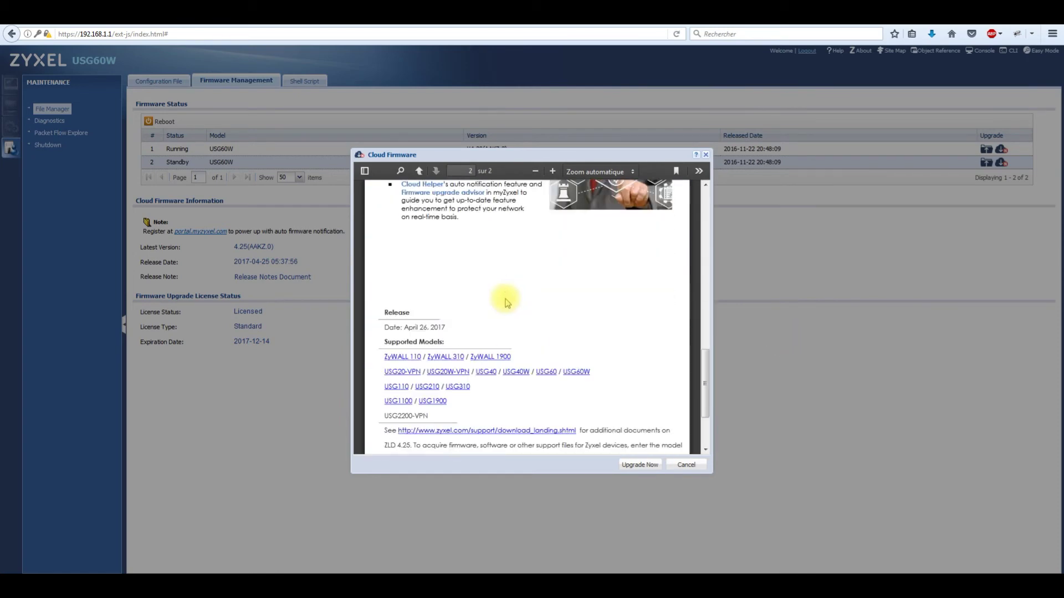
scroll(557, 343, "up", 7)
scroll(564, 354, "up", 5)
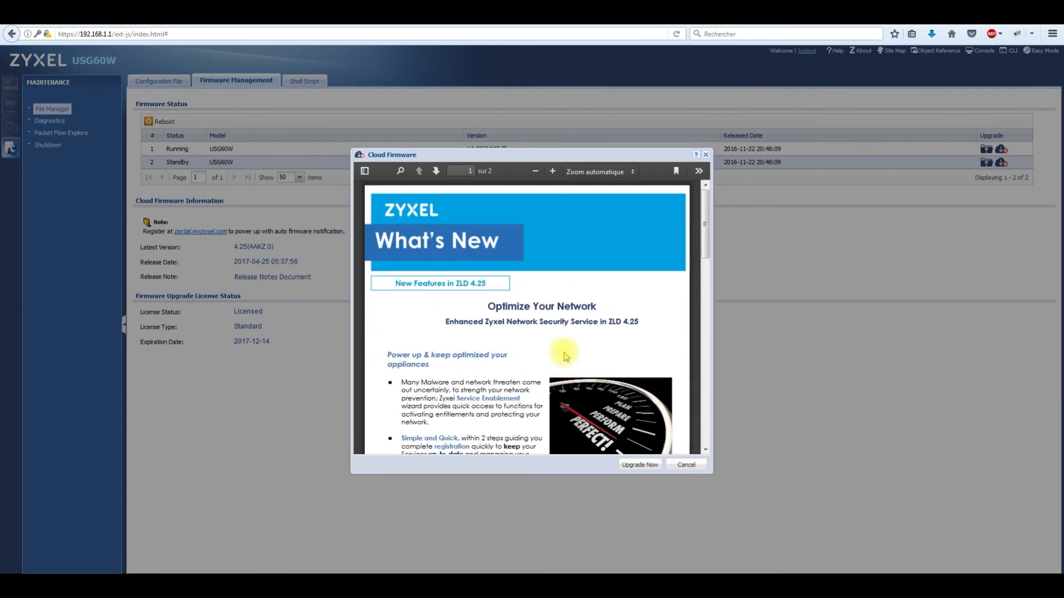
left_click(639, 467)
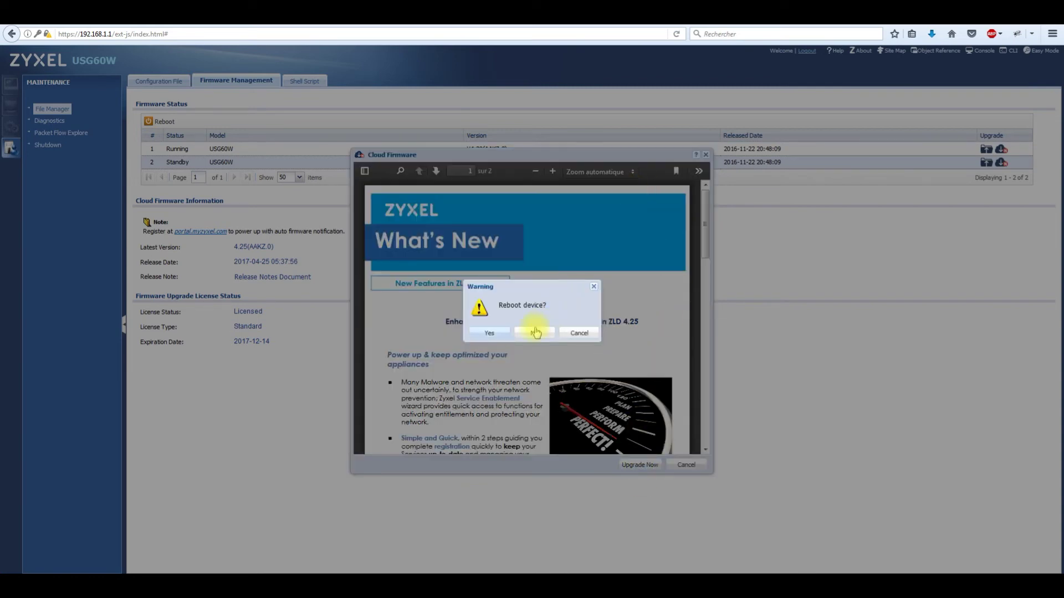
left_click(489, 333)
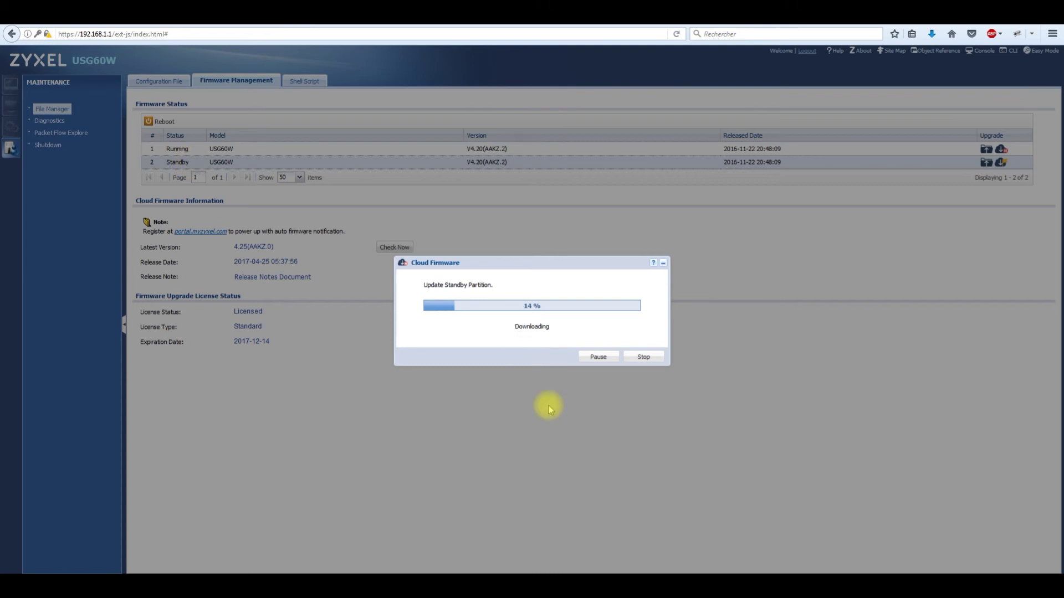
left_click_drag(425, 284, 506, 284)
left_click(505, 287)
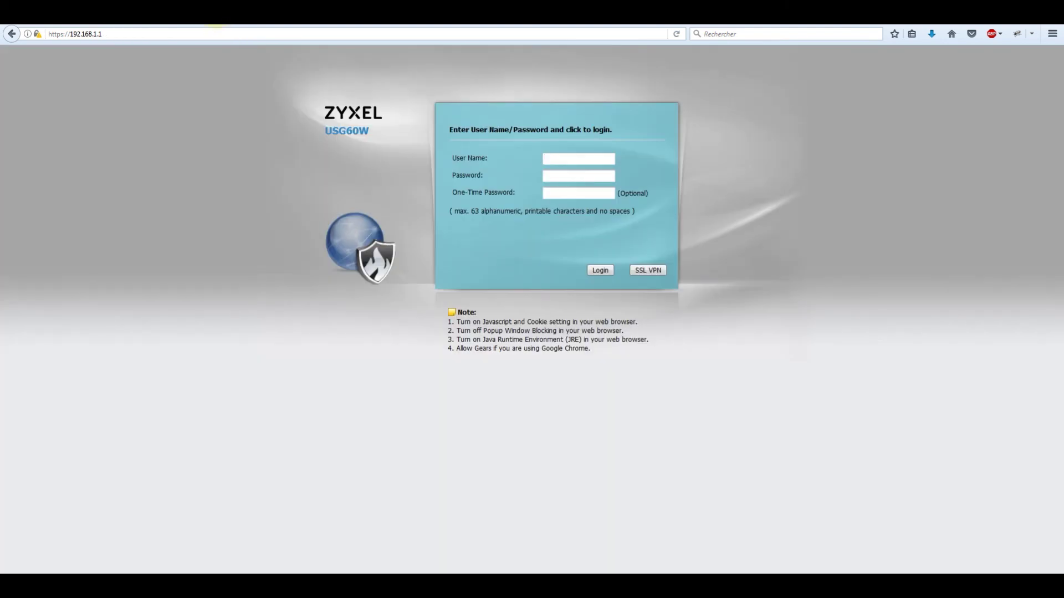
Log in to the USG60W as admin with the account password and decline saving the credentials in the browser.
left_click(579, 160)
type("admin")
key("Tab")
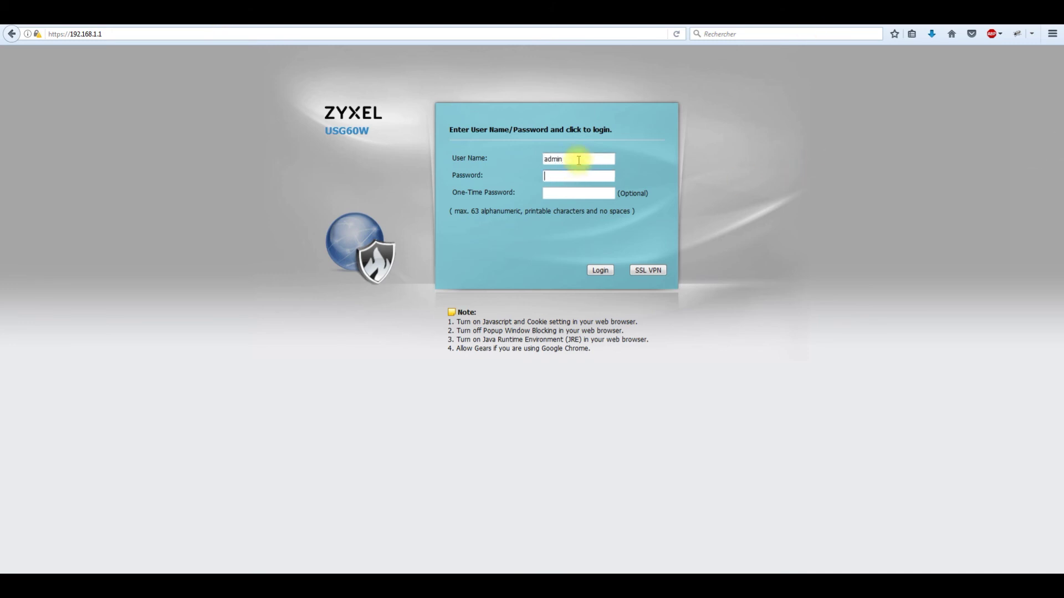
type("••••••")
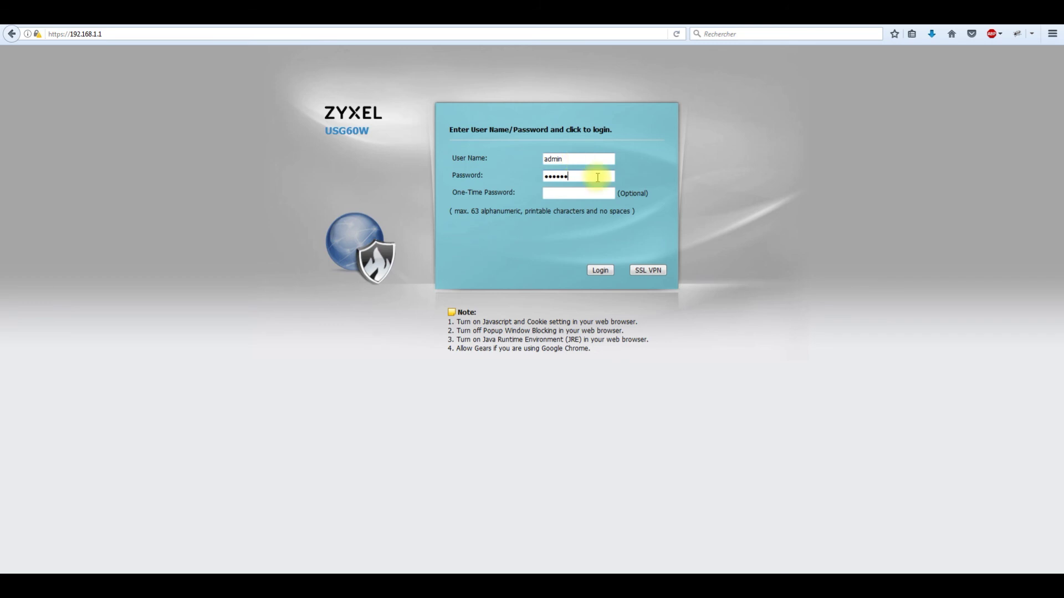
left_click(600, 270)
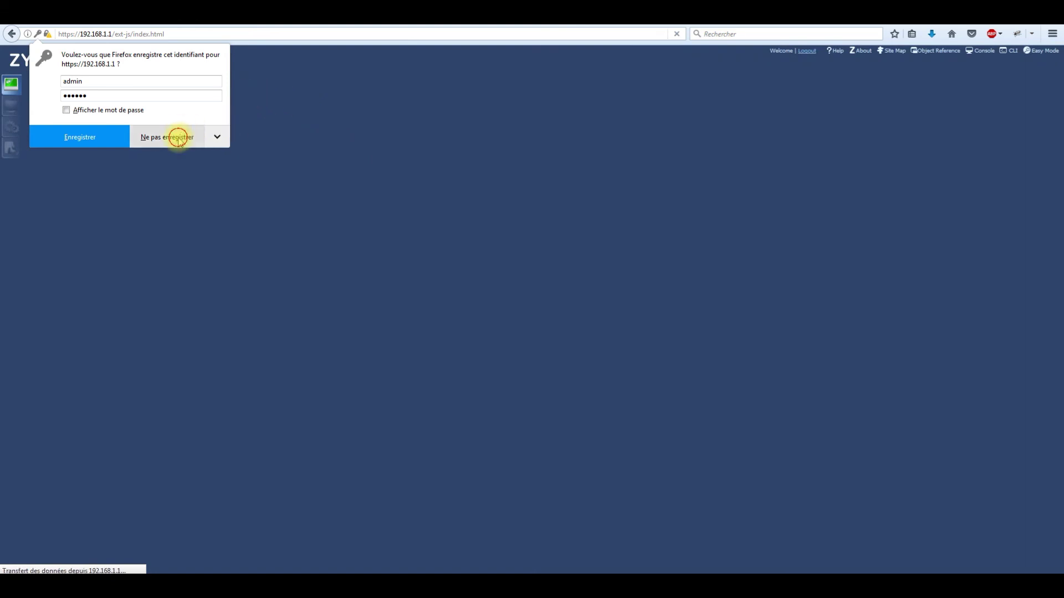
left_click(176, 137)
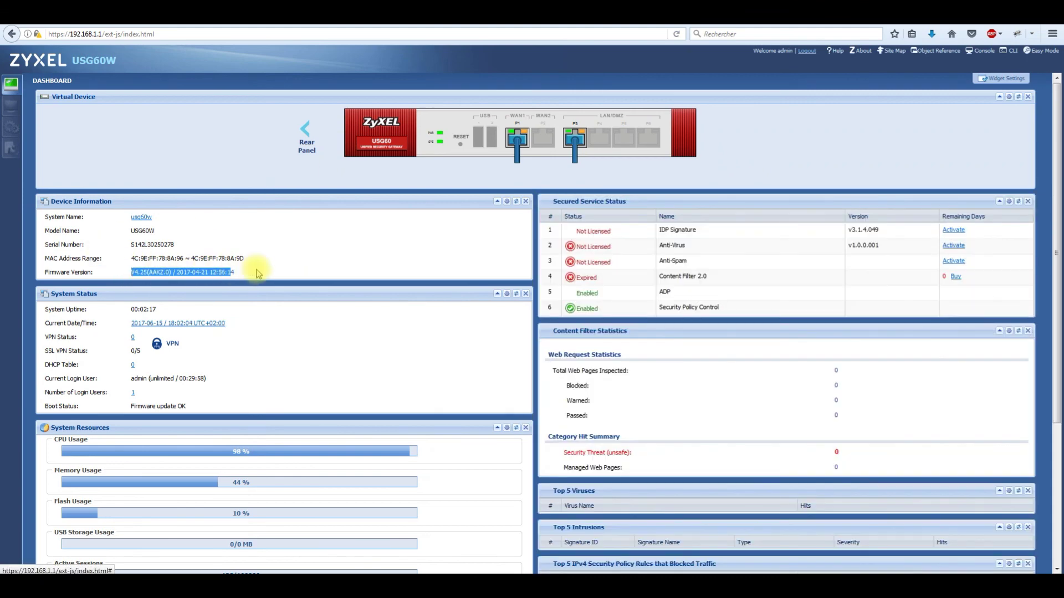
Open firmware management from the dashboard's firmware version and compare the standby and running partitions.
left_click(179, 272)
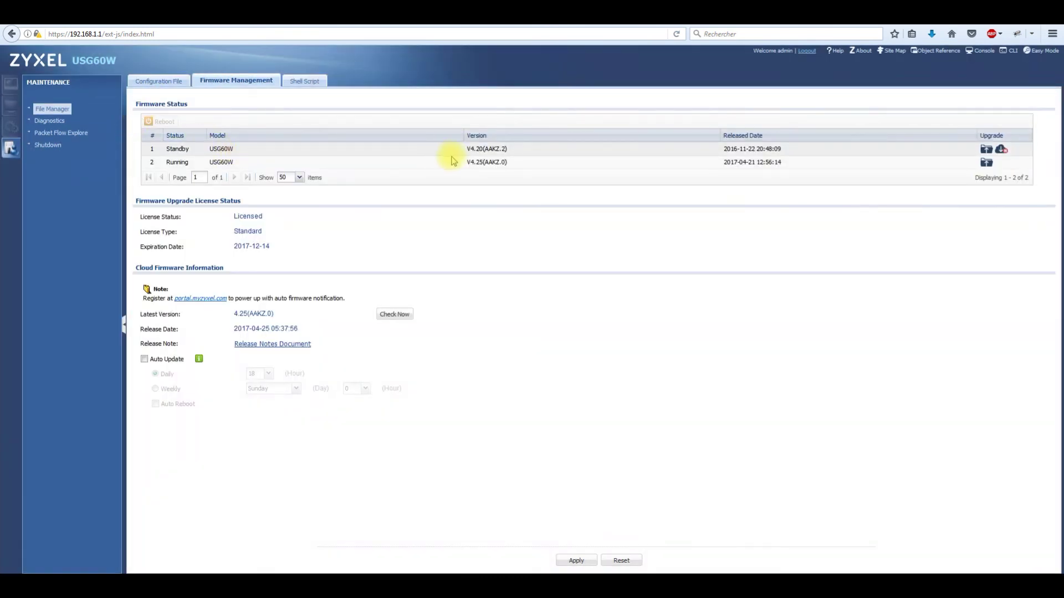
left_click(435, 148)
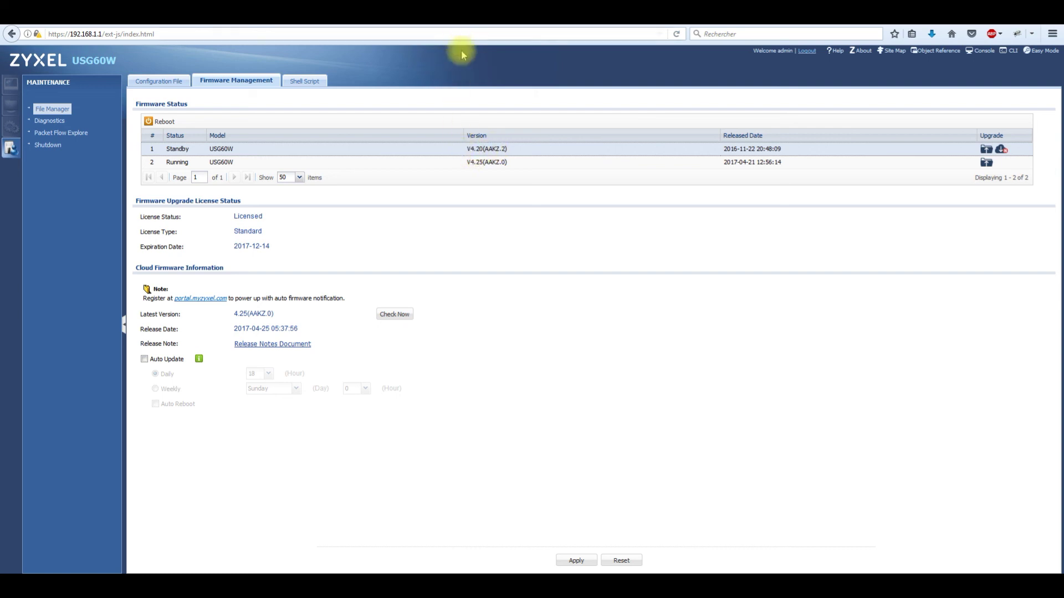
left_click(491, 164)
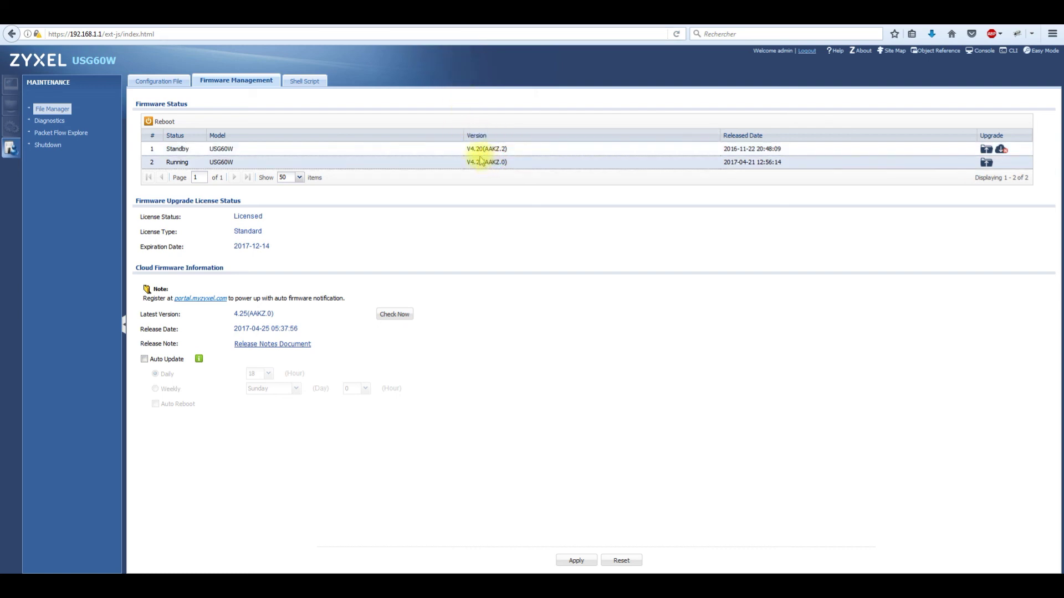